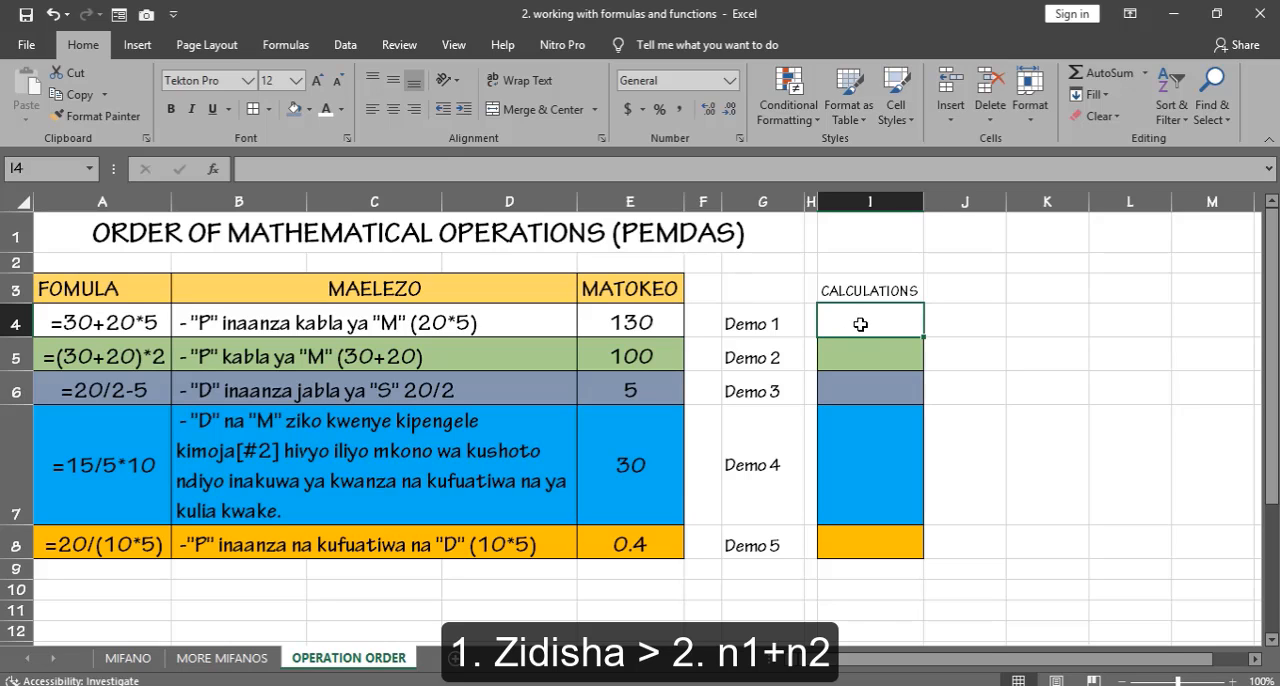
Step: Enter the formula =(20*5)+30 in the Demo 1 calculation cell I4
{"action": "type", "text": "="}
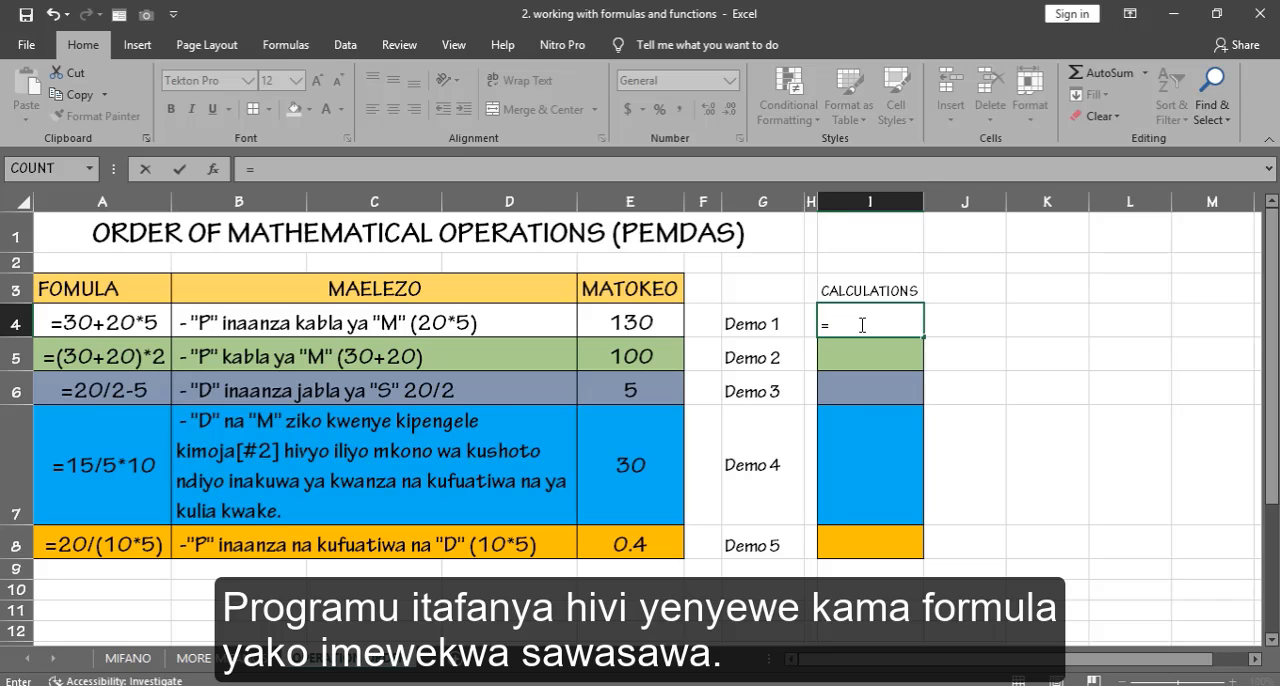
{"action": "type", "text": "(20*"}
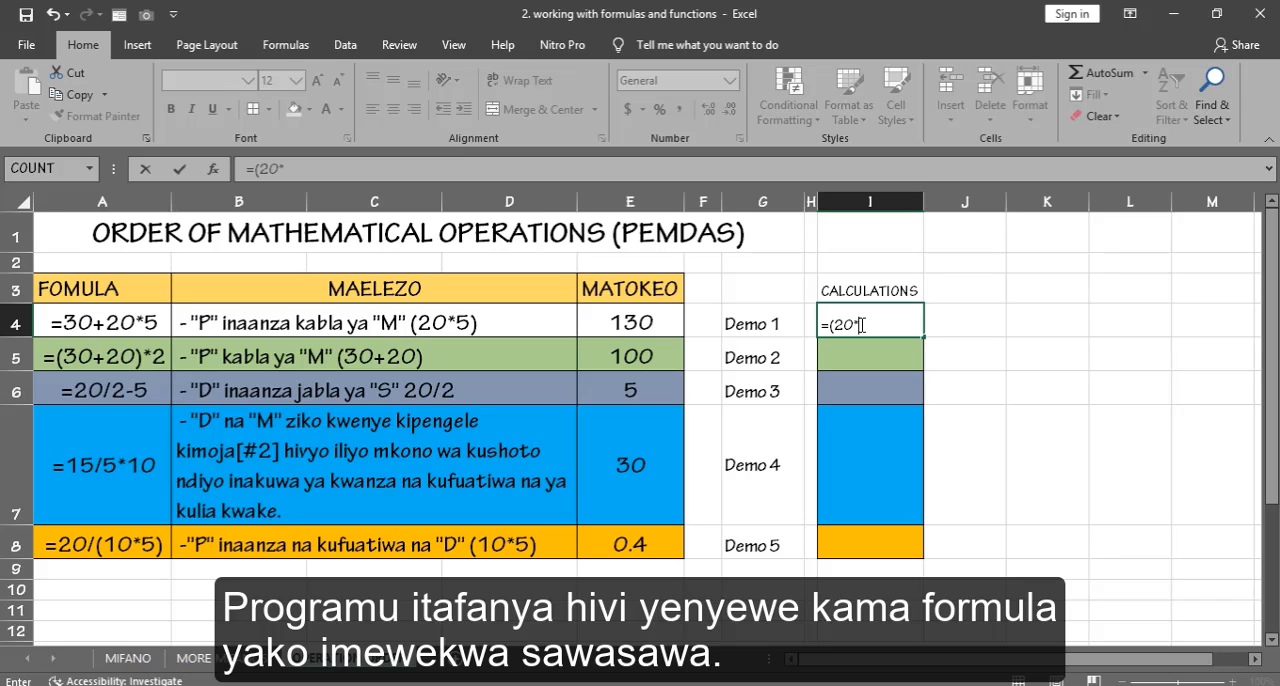
{"action": "type", "text": "5)+30"}
{"action": "key", "text": "Return"}
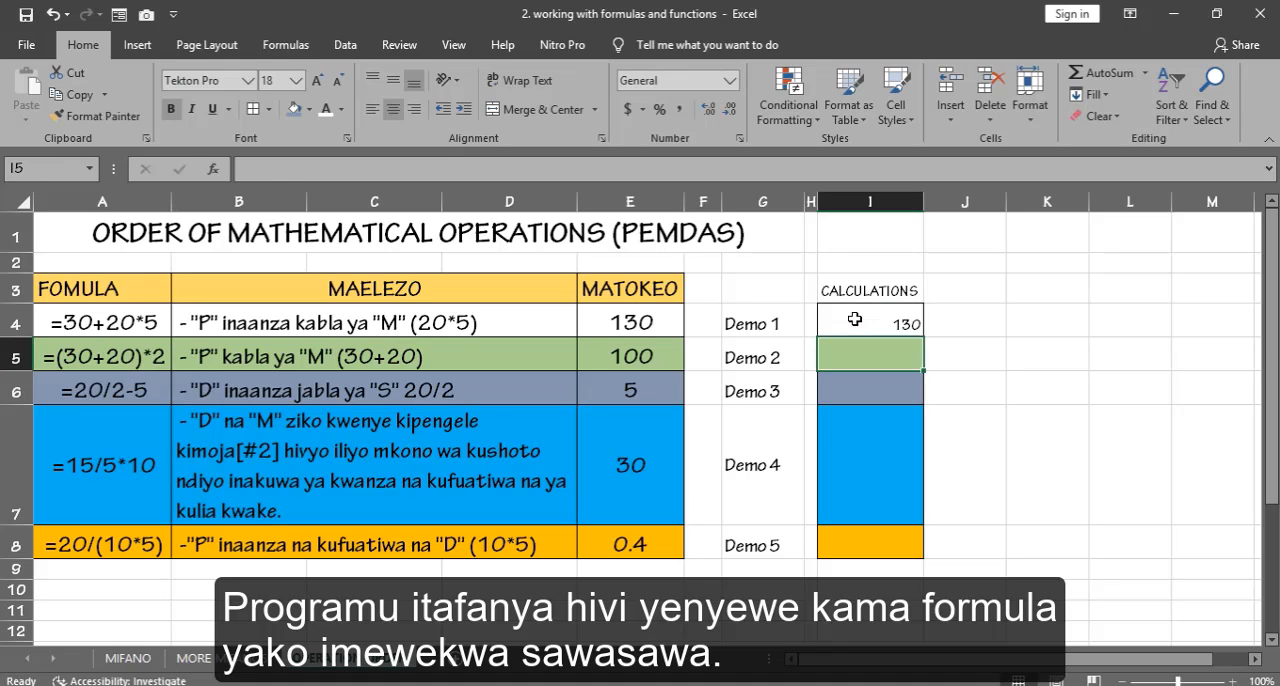
{"action": "left_click", "coordinate": [906, 328]}
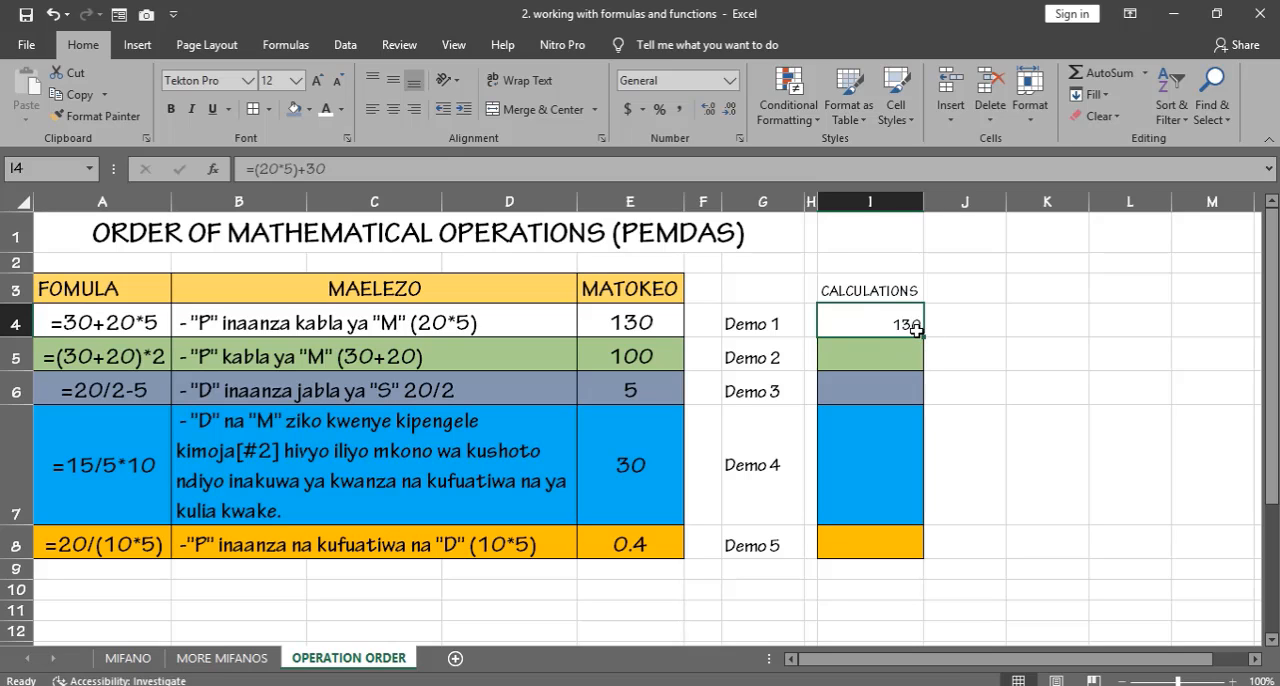
{"action": "left_click", "coordinate": [955, 322]}
{"action": "left_click", "coordinate": [957, 357]}
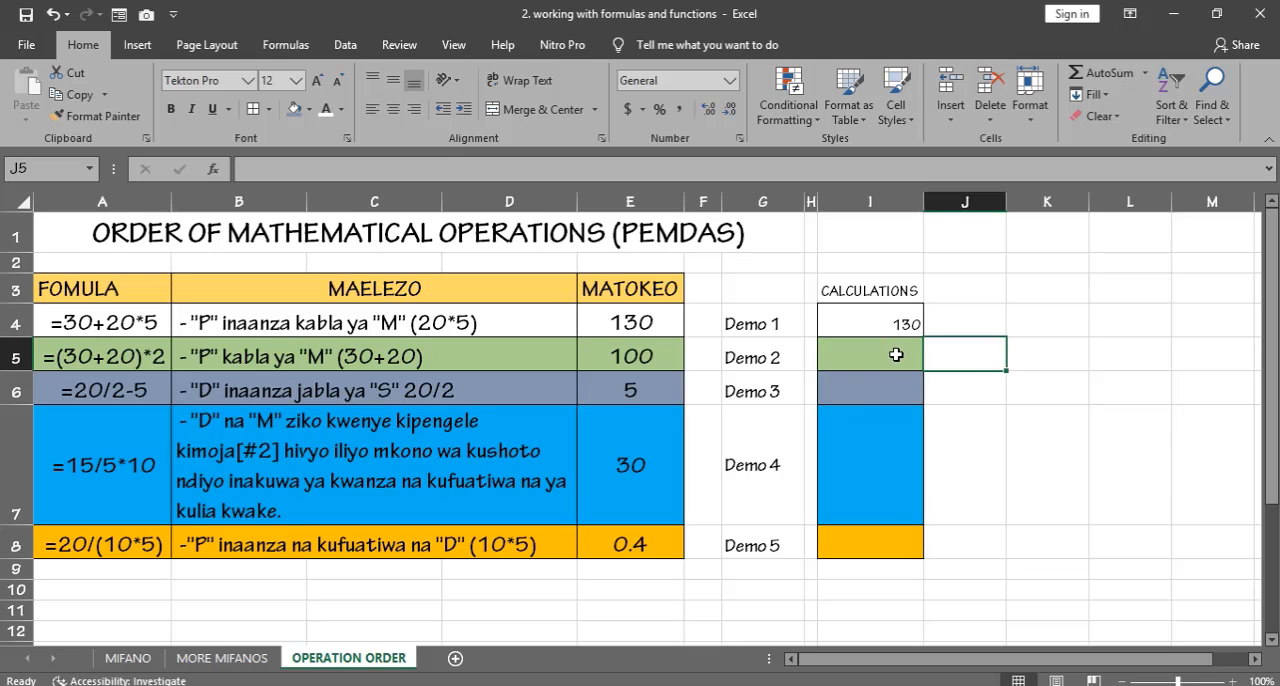
{"action": "left_click", "coordinate": [898, 325]}
Step: Enter the formula =(30+20)*2 in the Demo 2 calculation cell I5
{"action": "left_click", "coordinate": [896, 352]}
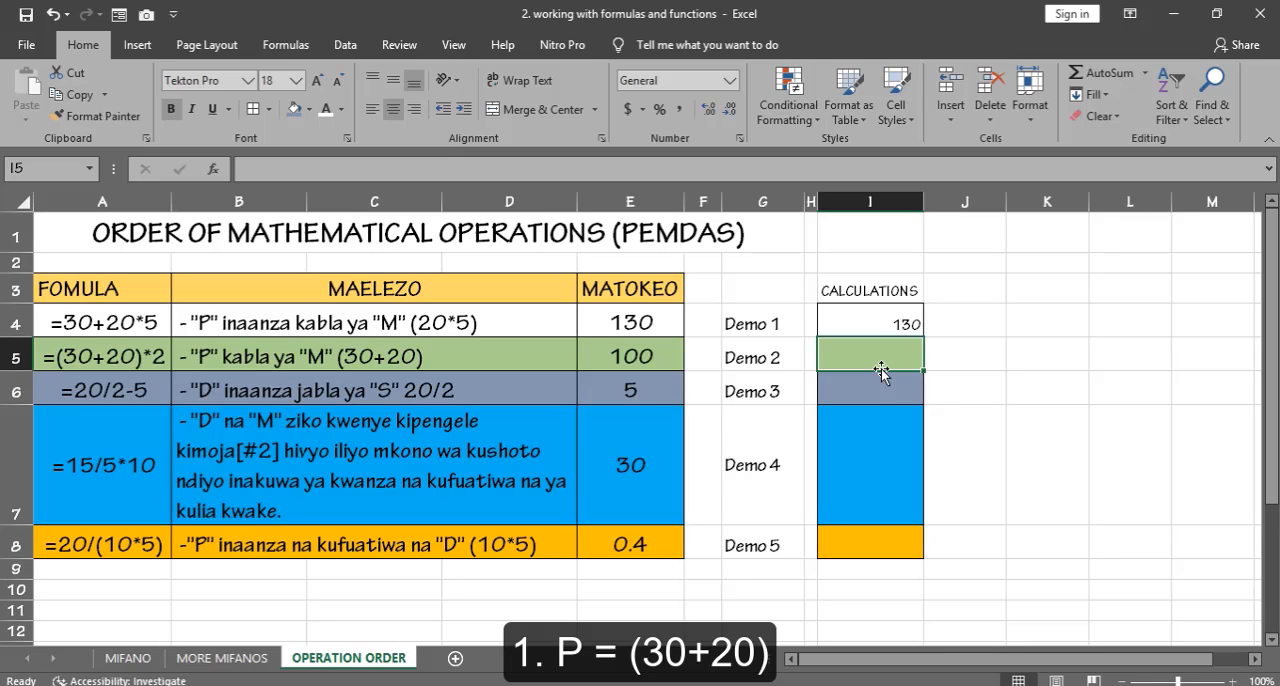
{"action": "type", "text": "="}
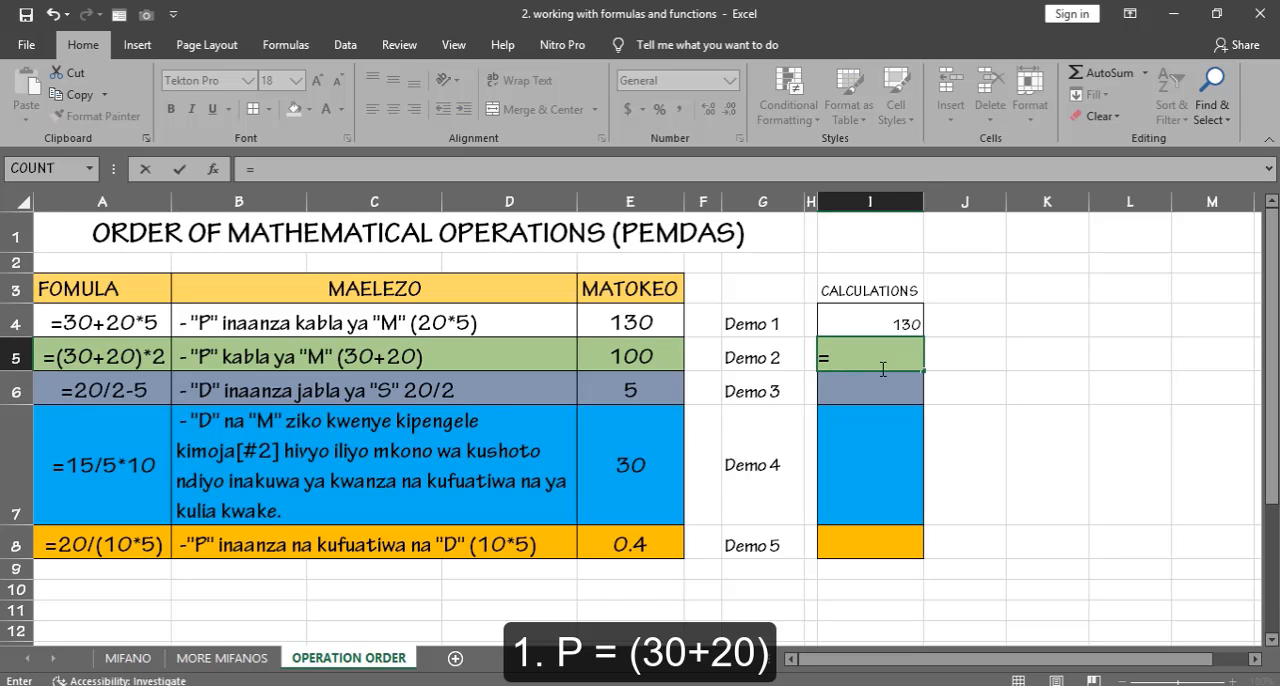
{"action": "type", "text": "("}
{"action": "type", "text": "30"}
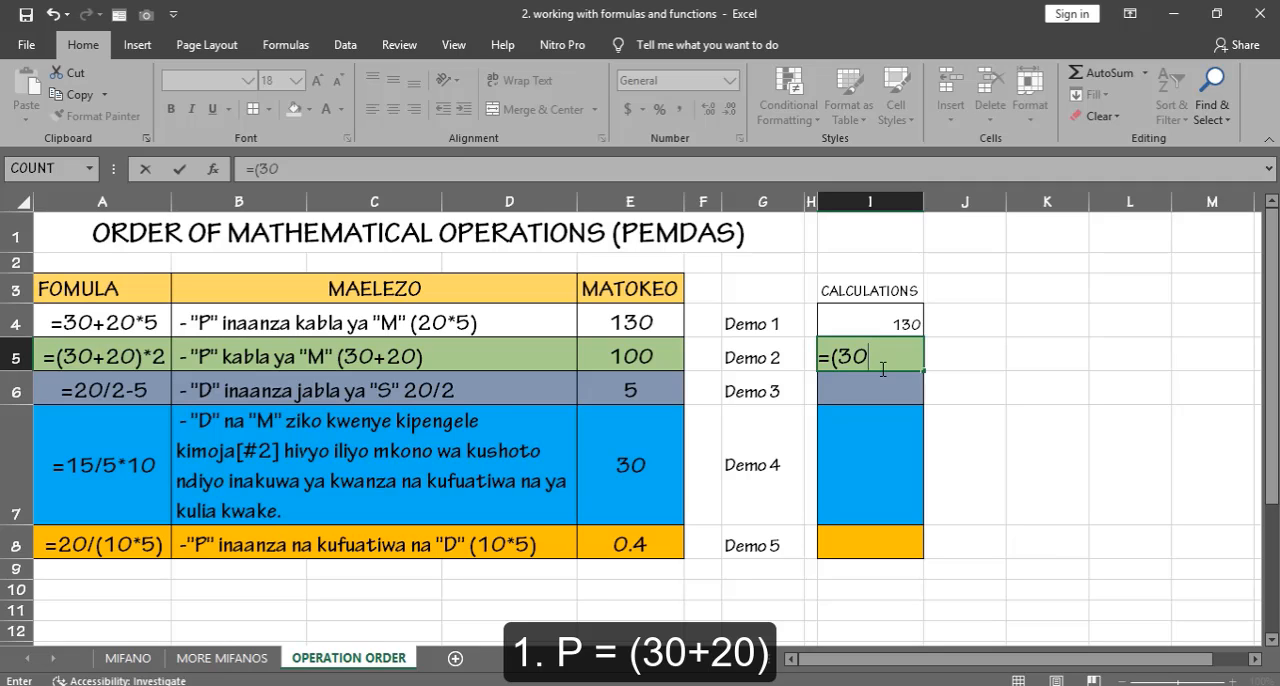
{"action": "type", "text": "+20)"}
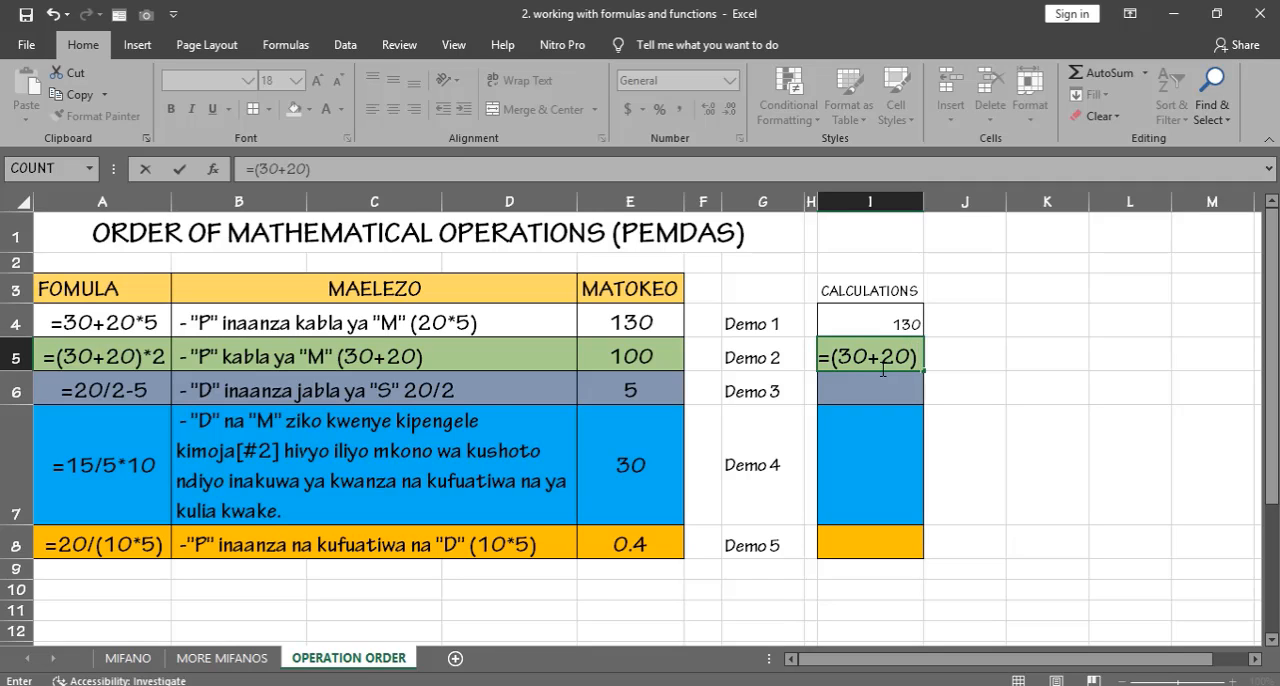
{"action": "type", "text": "*"}
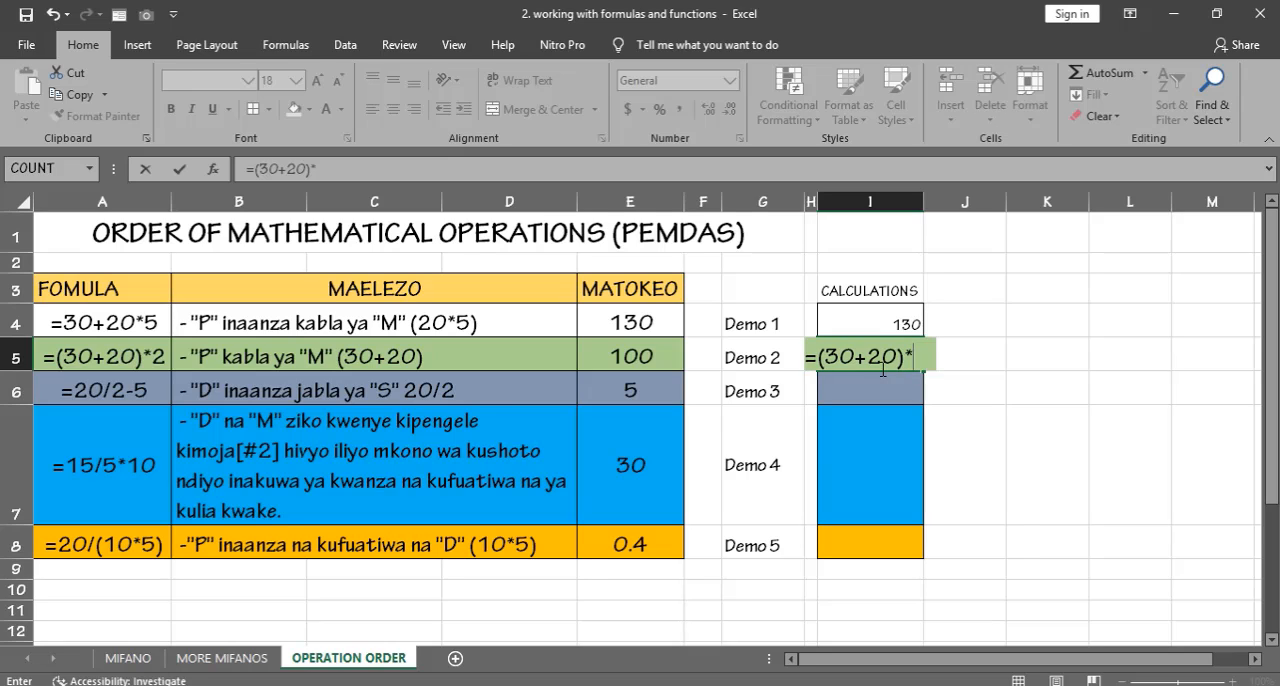
{"action": "type", "text": "2"}
{"action": "key", "text": "ctrl+Return"}
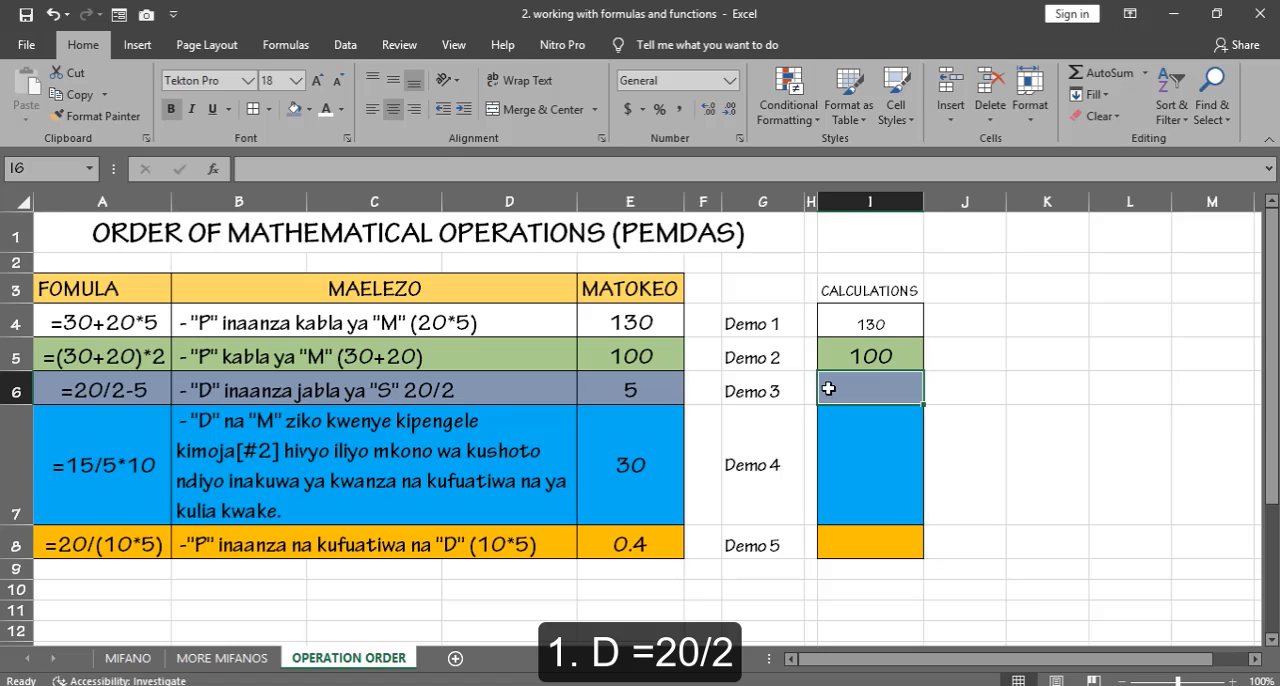
Step: Enter the formula =20/2-5 in the Demo 3 calculation cell I6
{"action": "type", "text": "="}
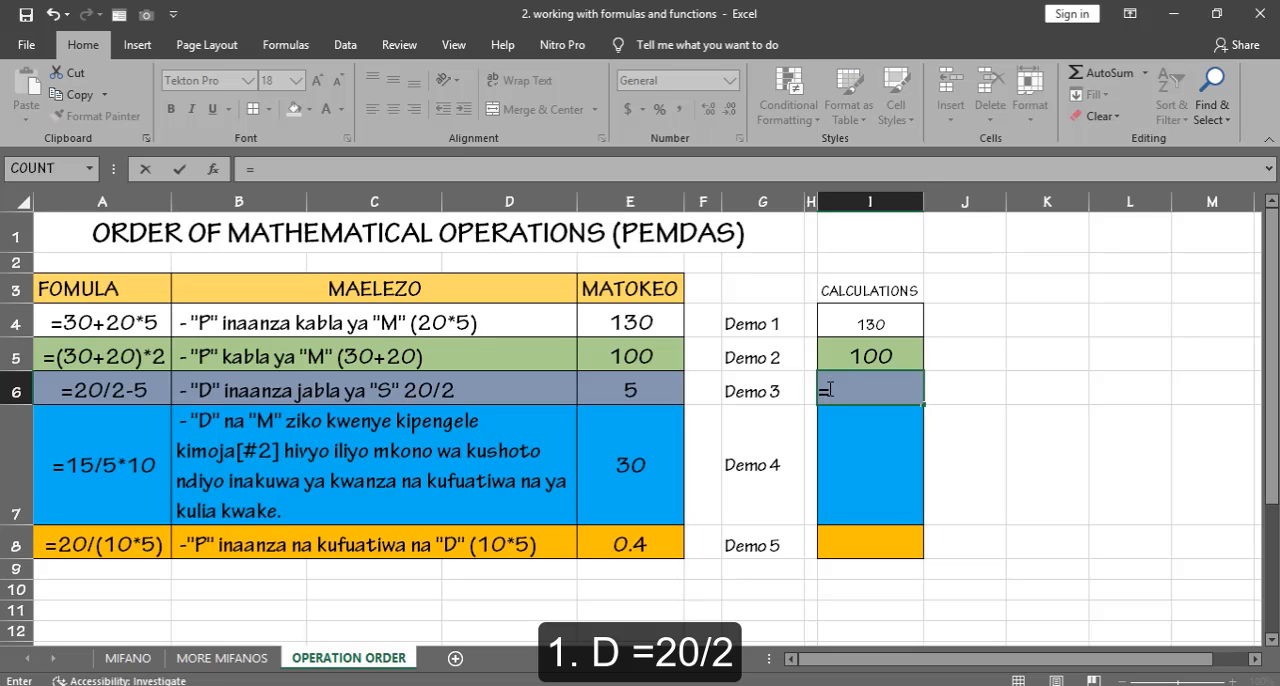
{"action": "type", "text": "20/"}
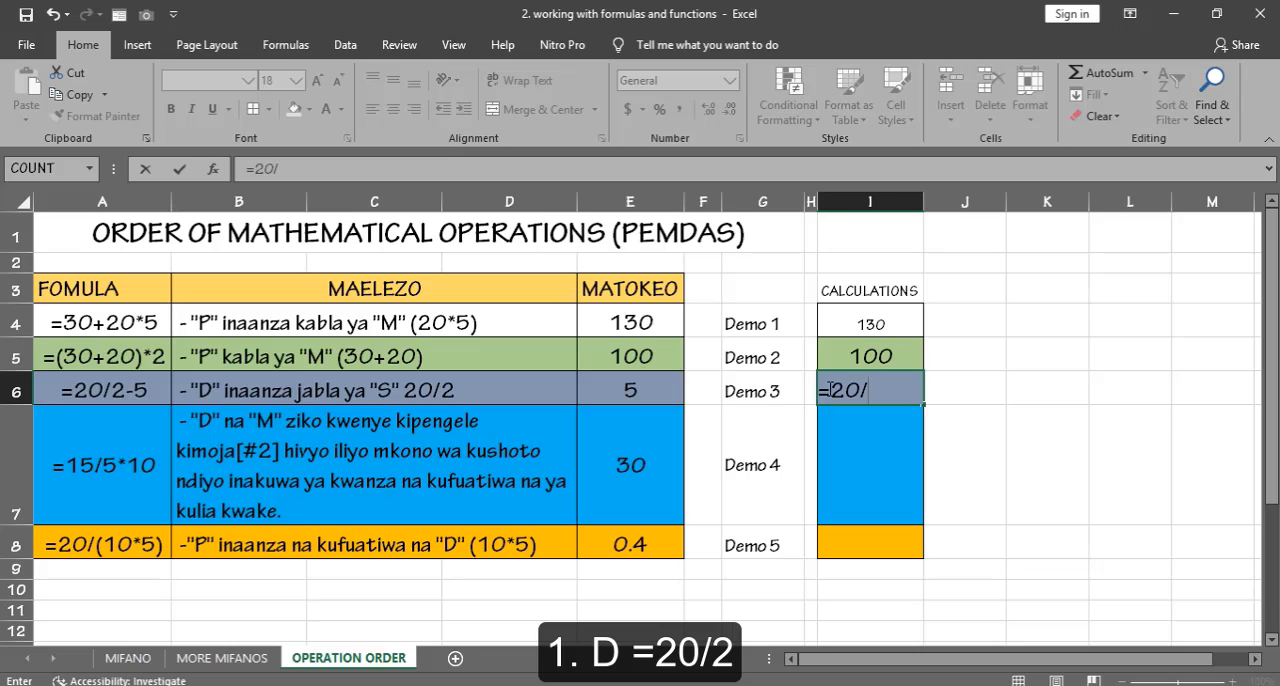
{"action": "type", "text": "2-5"}
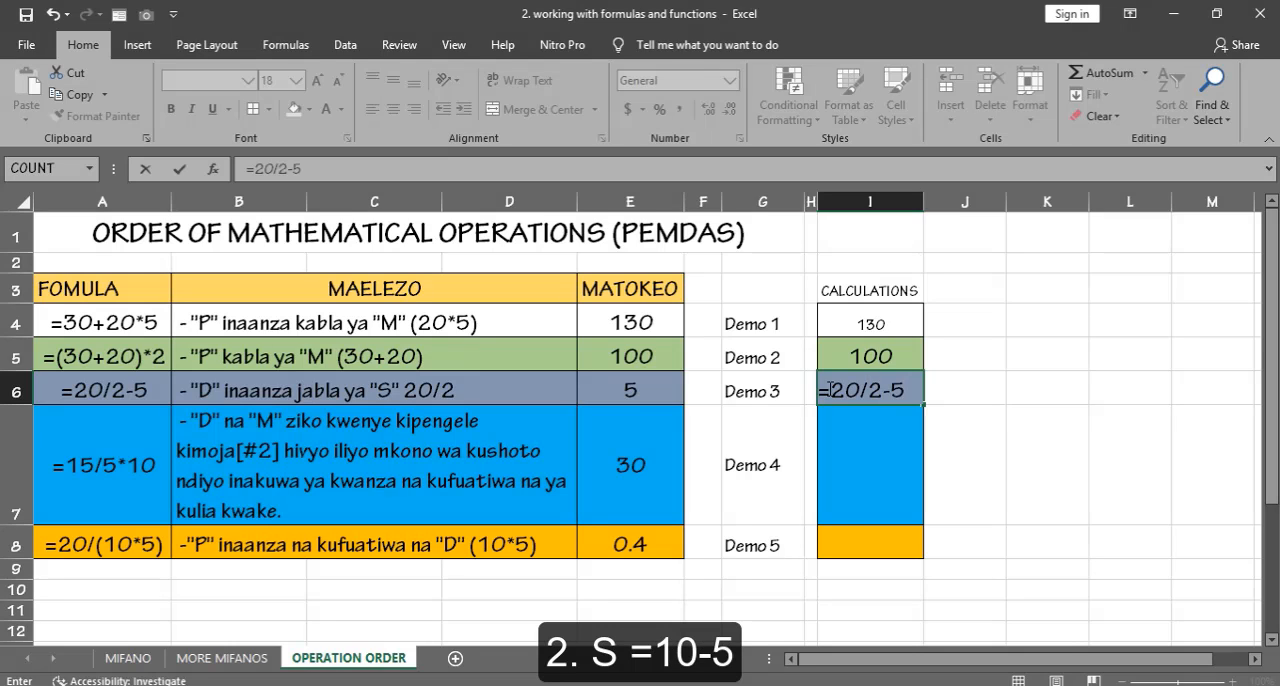
{"action": "key", "text": "Return"}
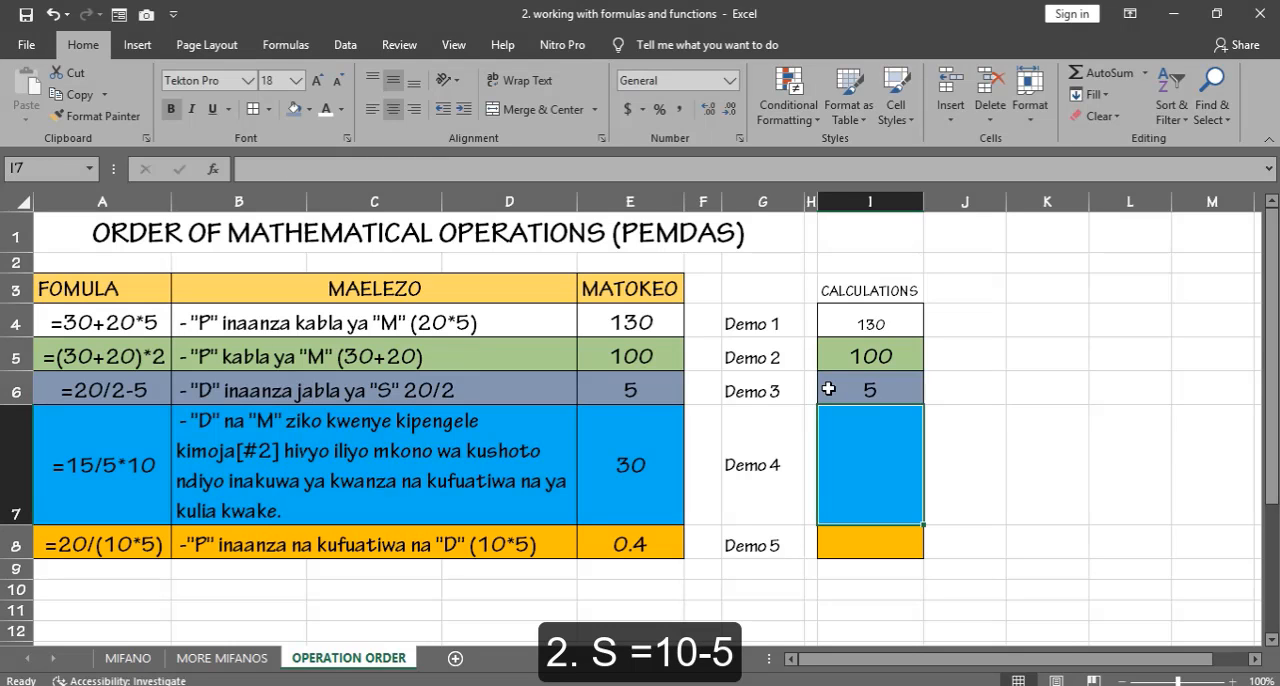
{"action": "left_click", "coordinate": [857, 390]}
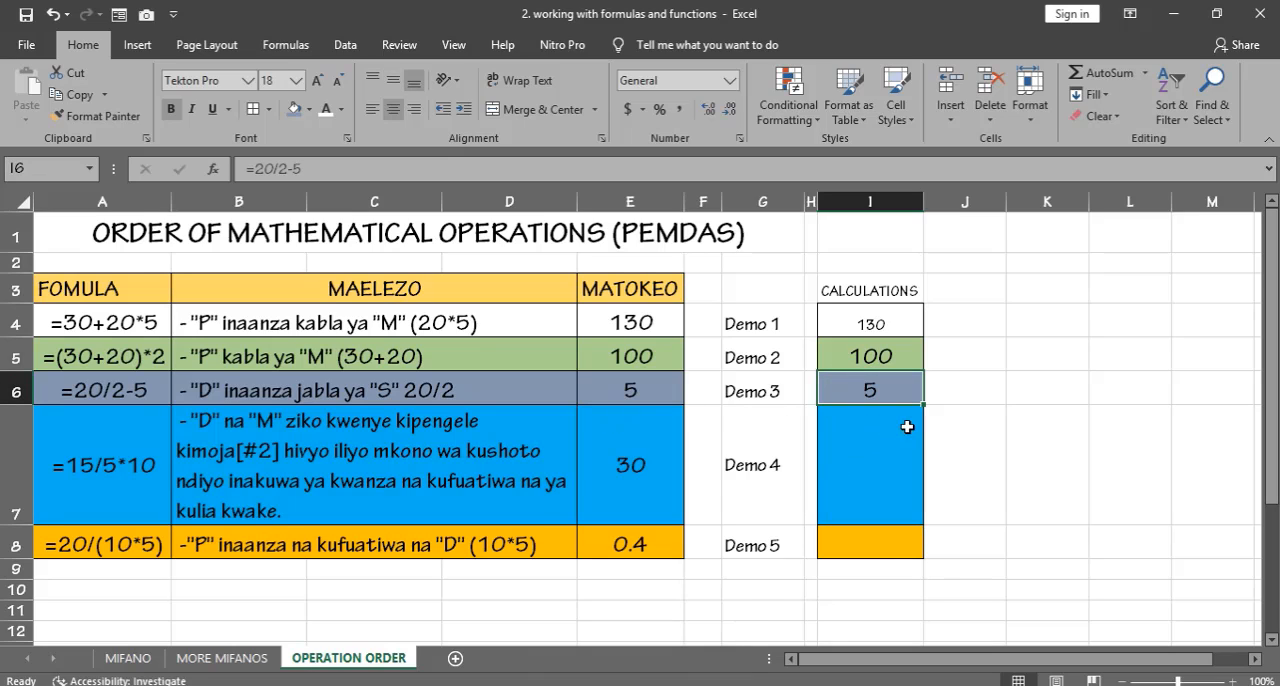
Step: Review the Demo 4 formula and explanation in row 7, and enter =15/5*10 in calculation cell I7
{"action": "left_click", "coordinate": [833, 438]}
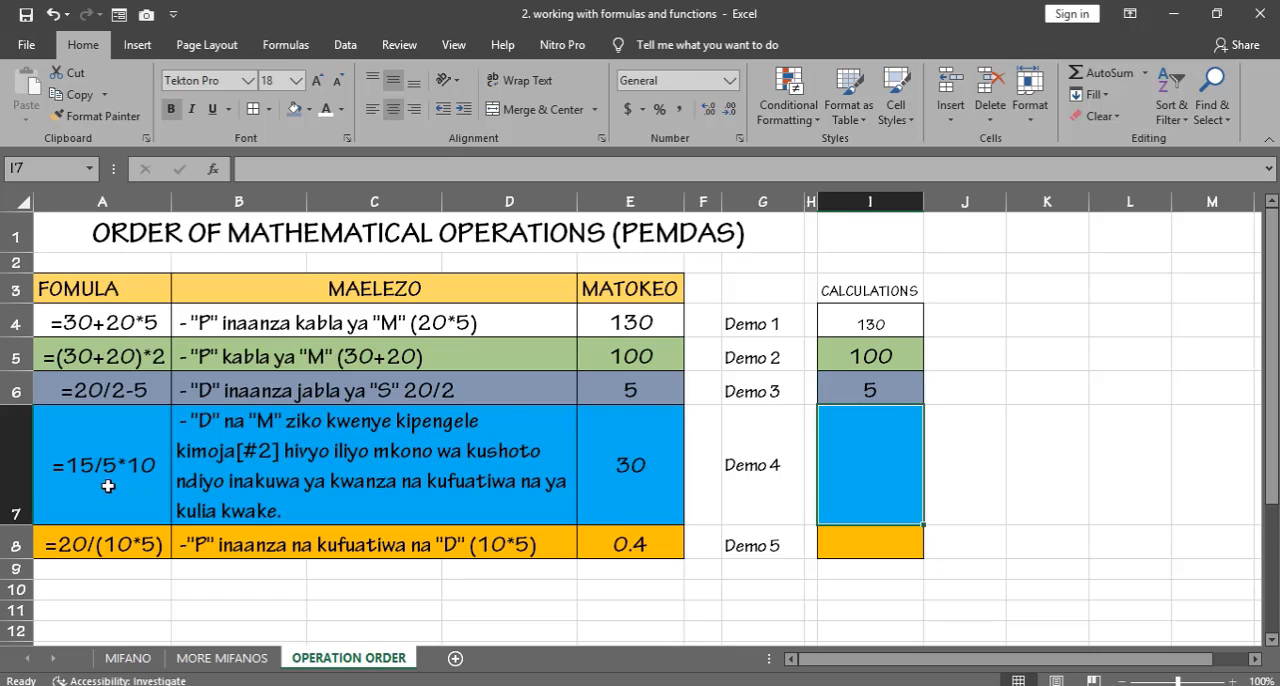
{"action": "left_click_drag", "start_coordinate": [108, 486], "coordinate": [205, 482]}
{"action": "left_click", "coordinate": [343, 465]}
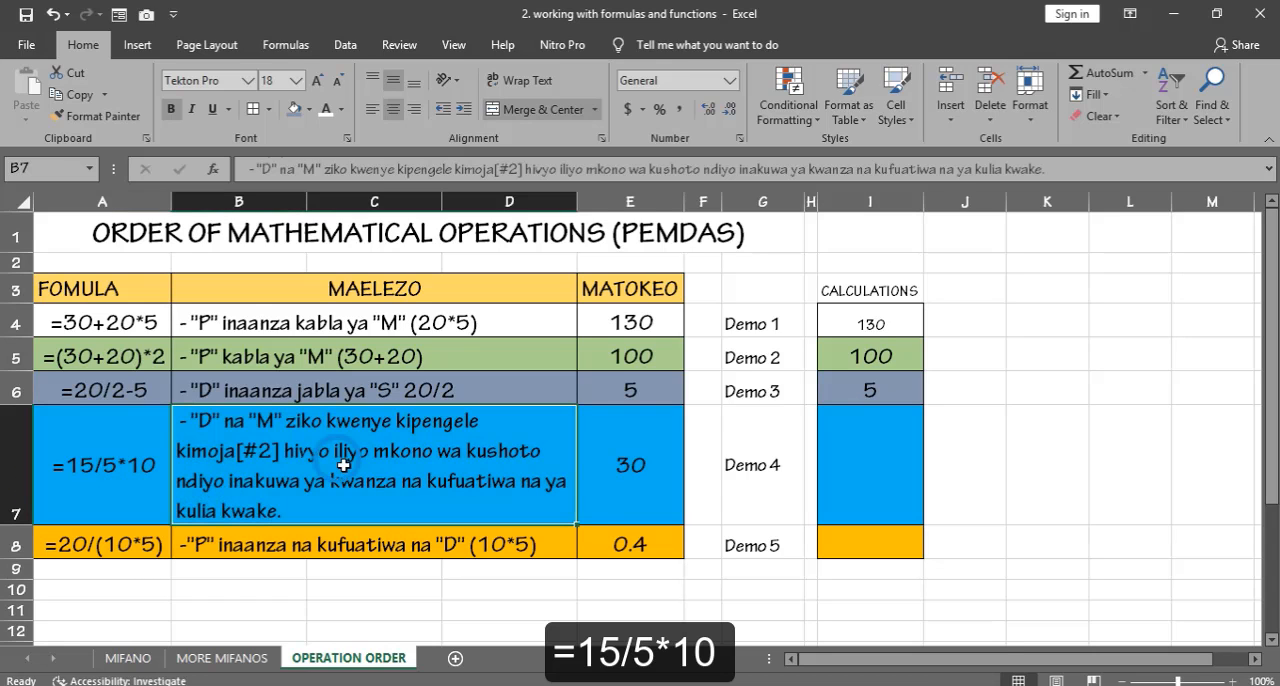
{"action": "left_click", "coordinate": [137, 481]}
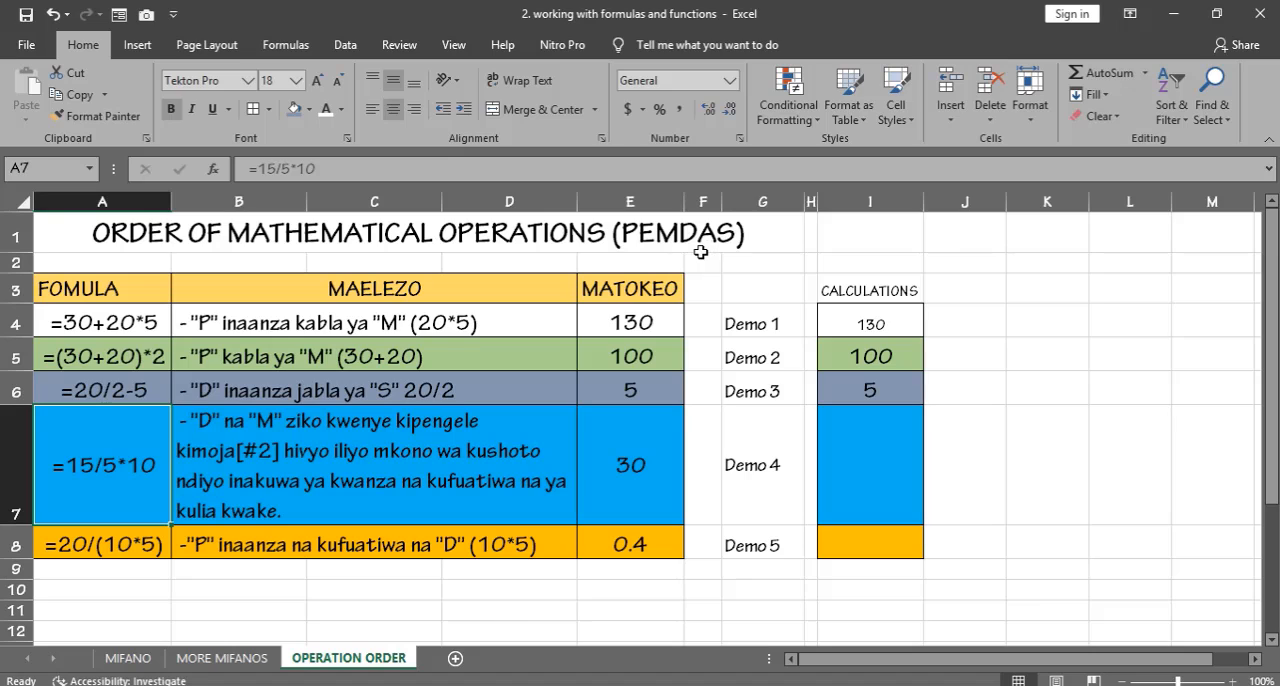
{"action": "left_click", "coordinate": [850, 464]}
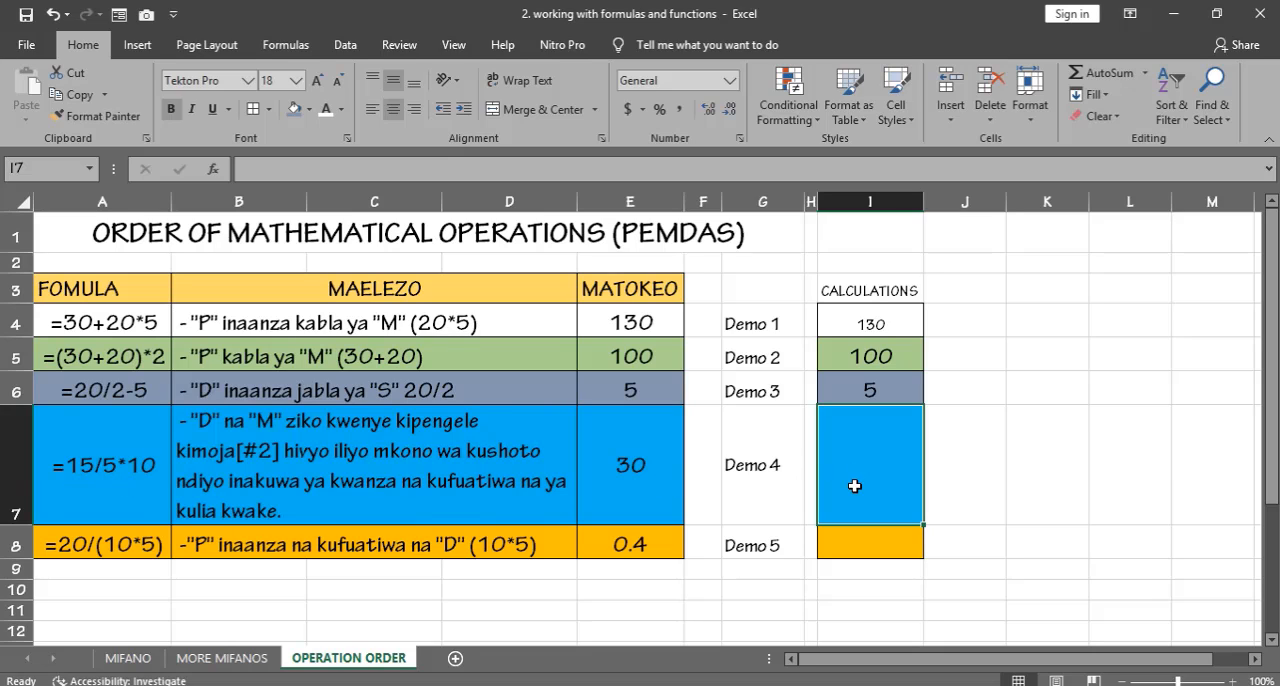
{"action": "type", "text": "="}
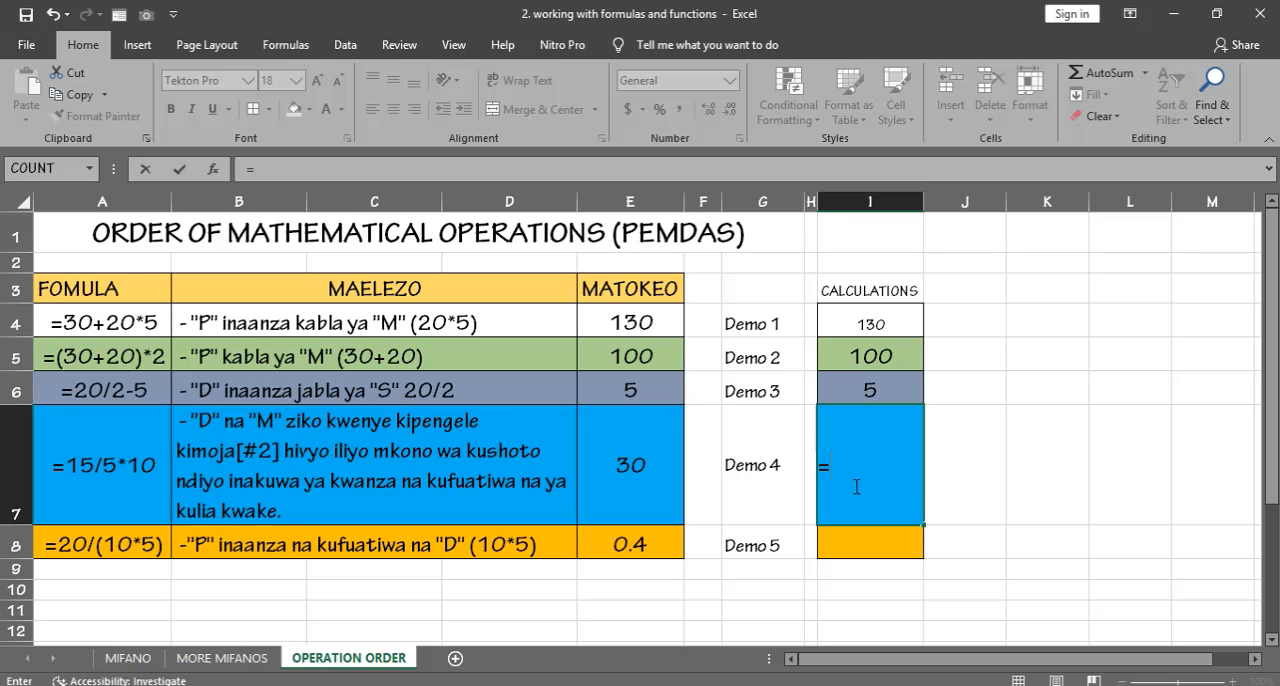
{"action": "type", "text": "15/5*10"}
{"action": "key", "text": "Return"}
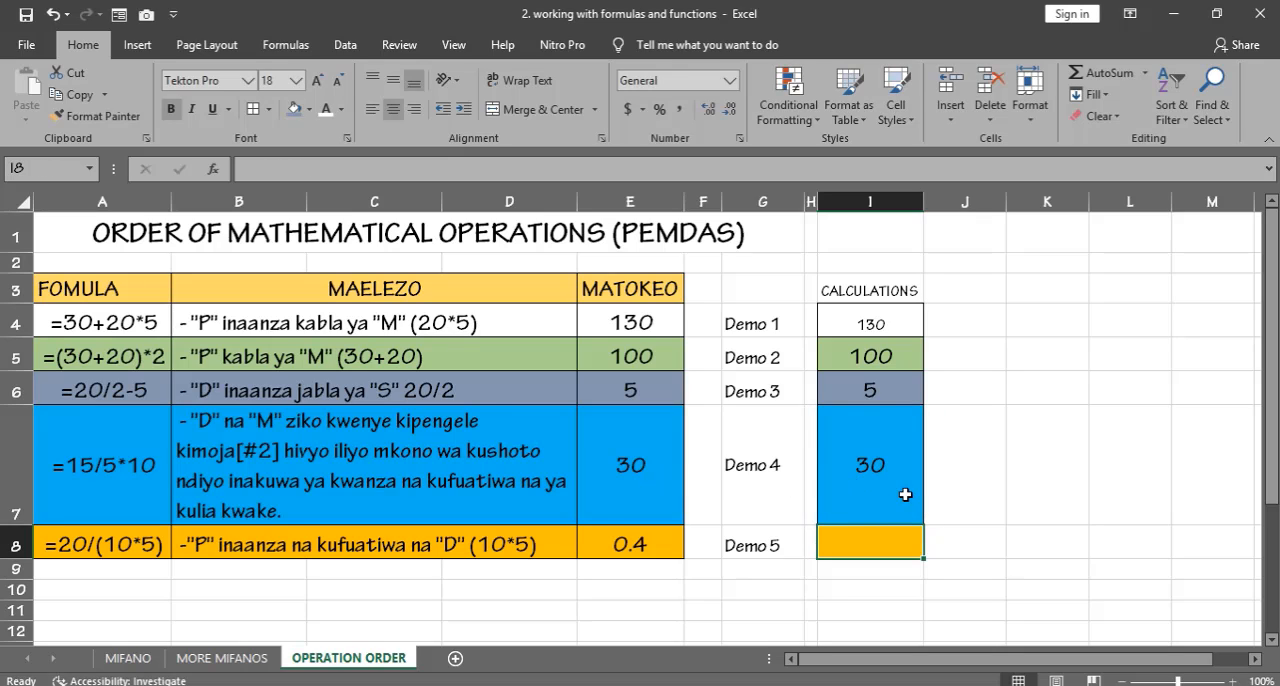
{"action": "left_click", "coordinate": [949, 474]}
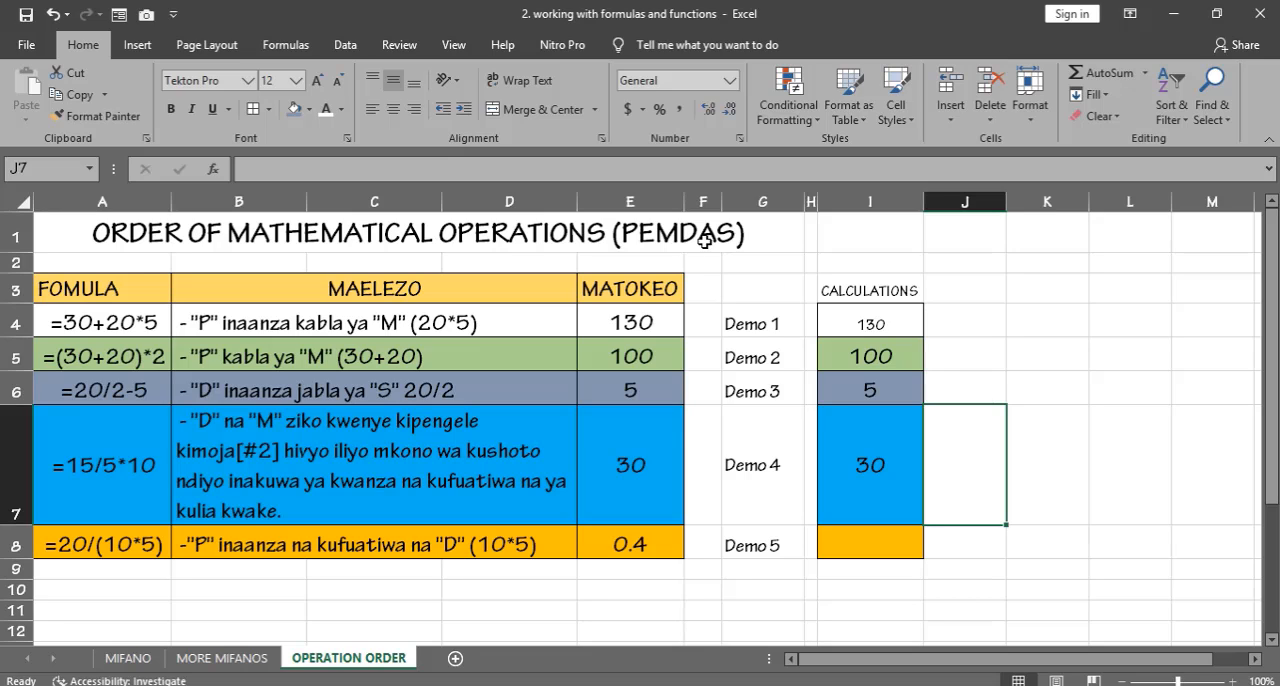
Step: Enter the bracketed multiplication =(10*5) in the Demo 5 calculation cell I8
{"action": "left_click", "coordinate": [884, 546]}
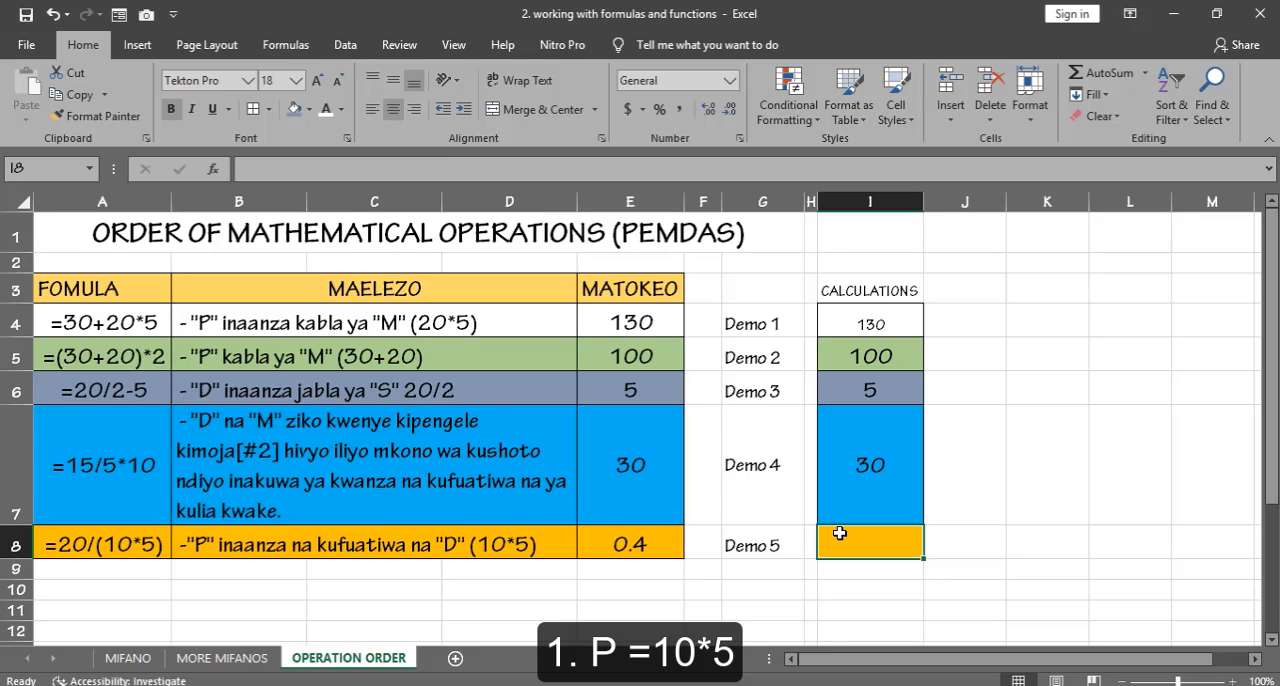
{"action": "type", "text": "=("}
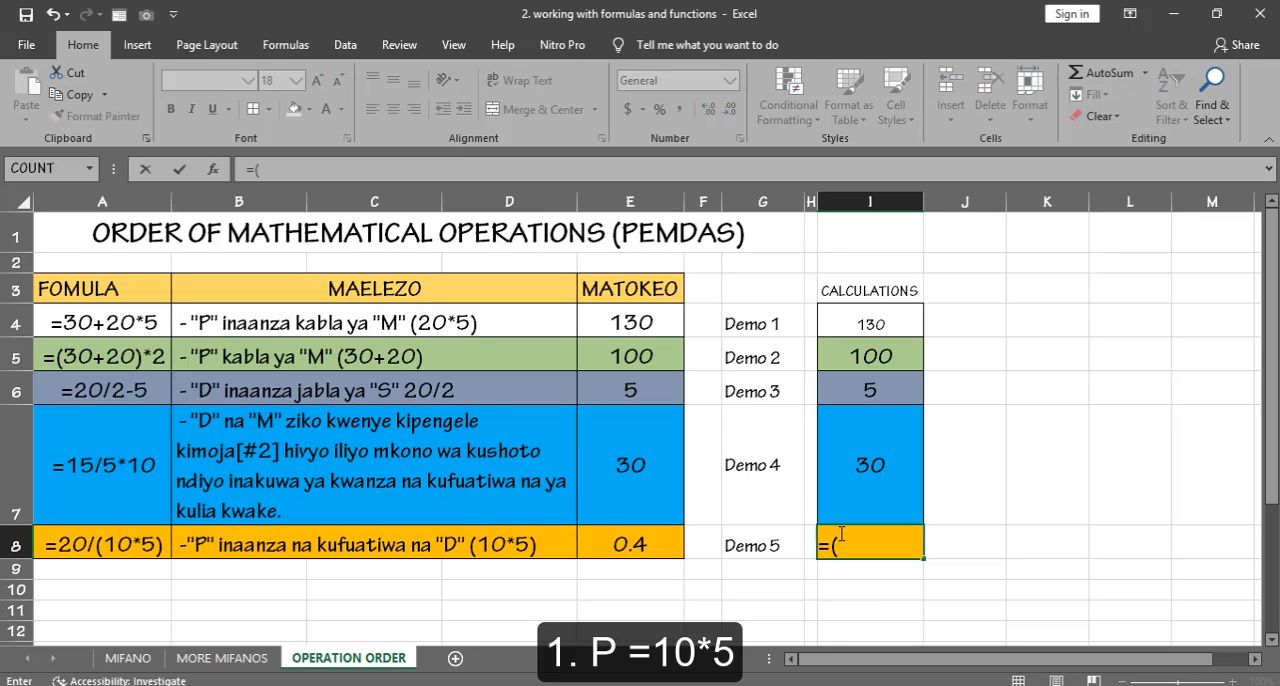
{"action": "type", "text": "10*5)"}
{"action": "key", "text": "Return"}
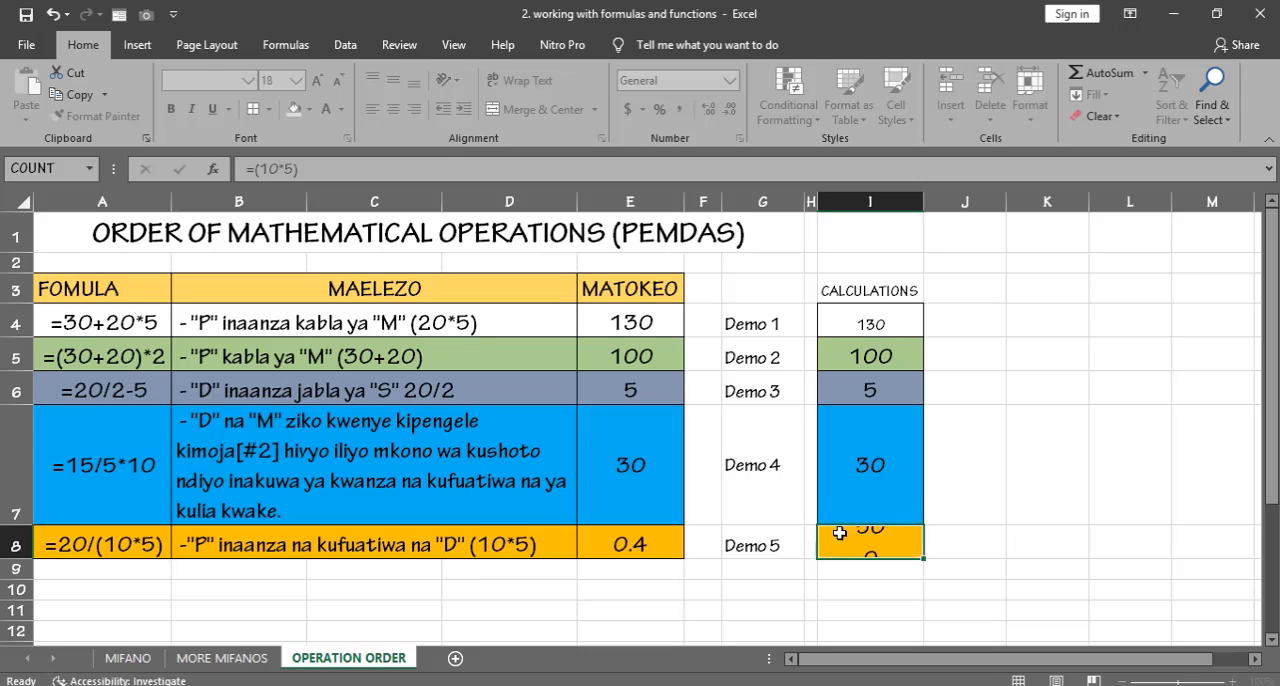
{"action": "left_click", "coordinate": [845, 533]}
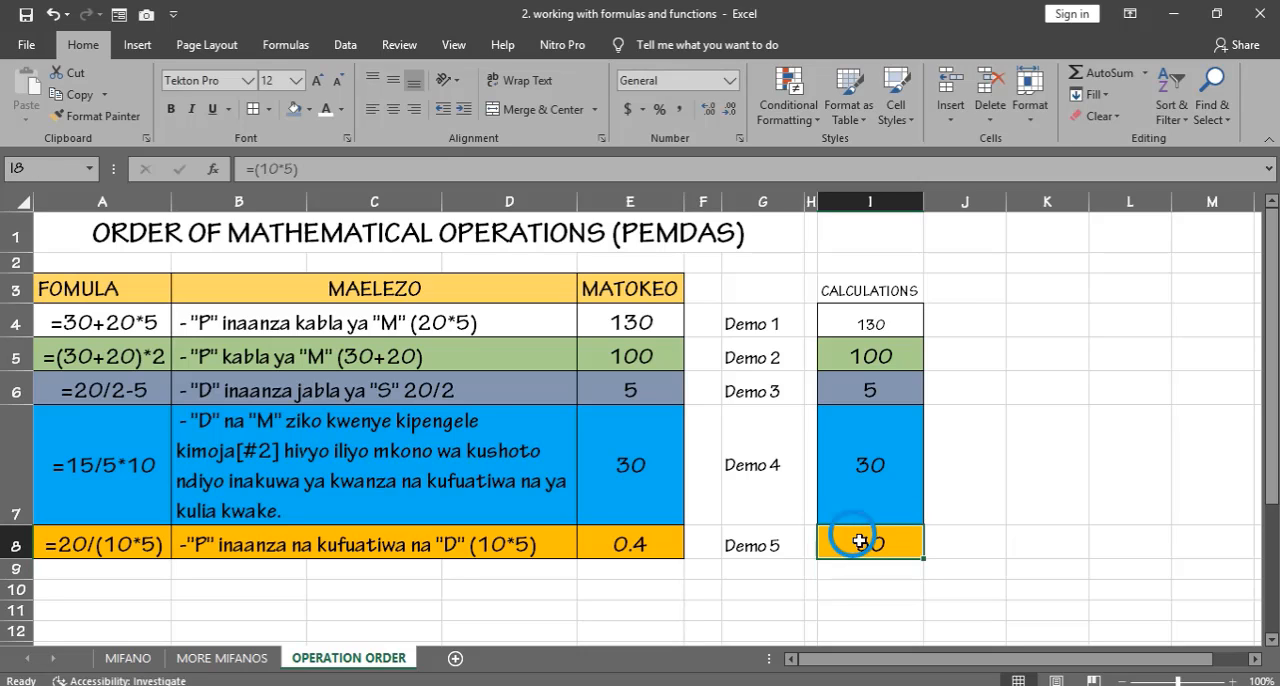
Step: Insert 20/ before the bracket in I8 so the formula reads =20/(10*5)
{"action": "left_click", "coordinate": [263, 170]}
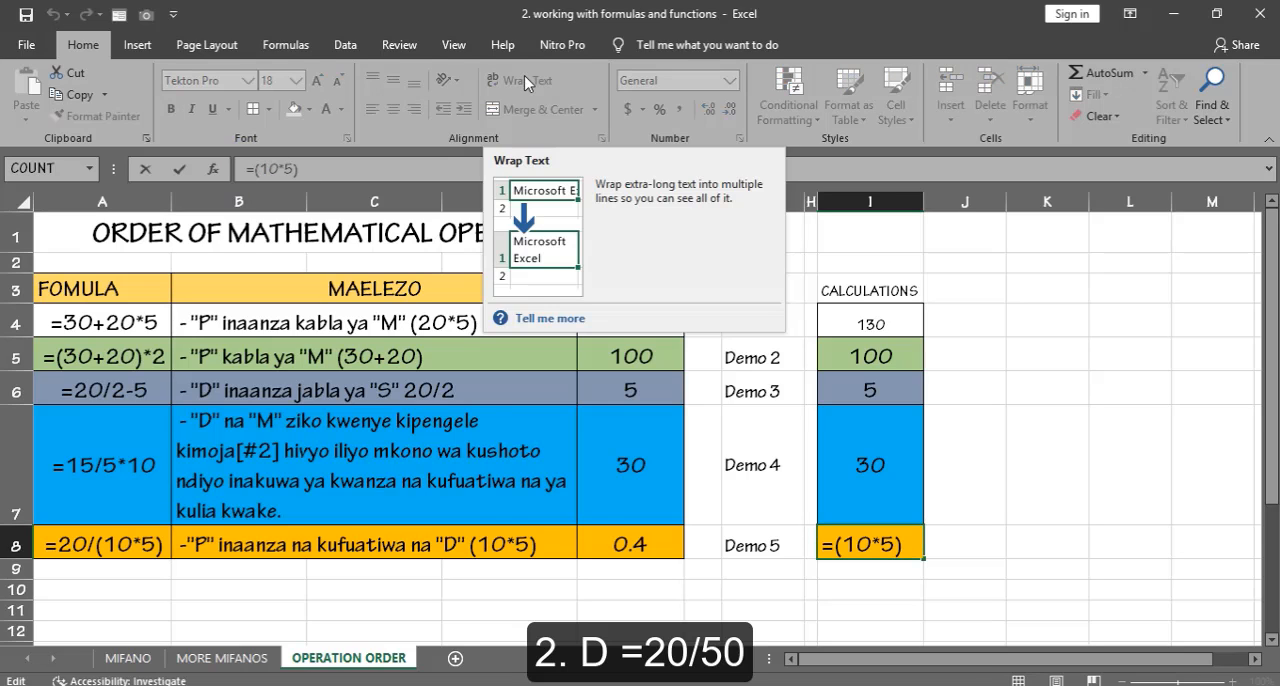
{"action": "type", "text": "20"}
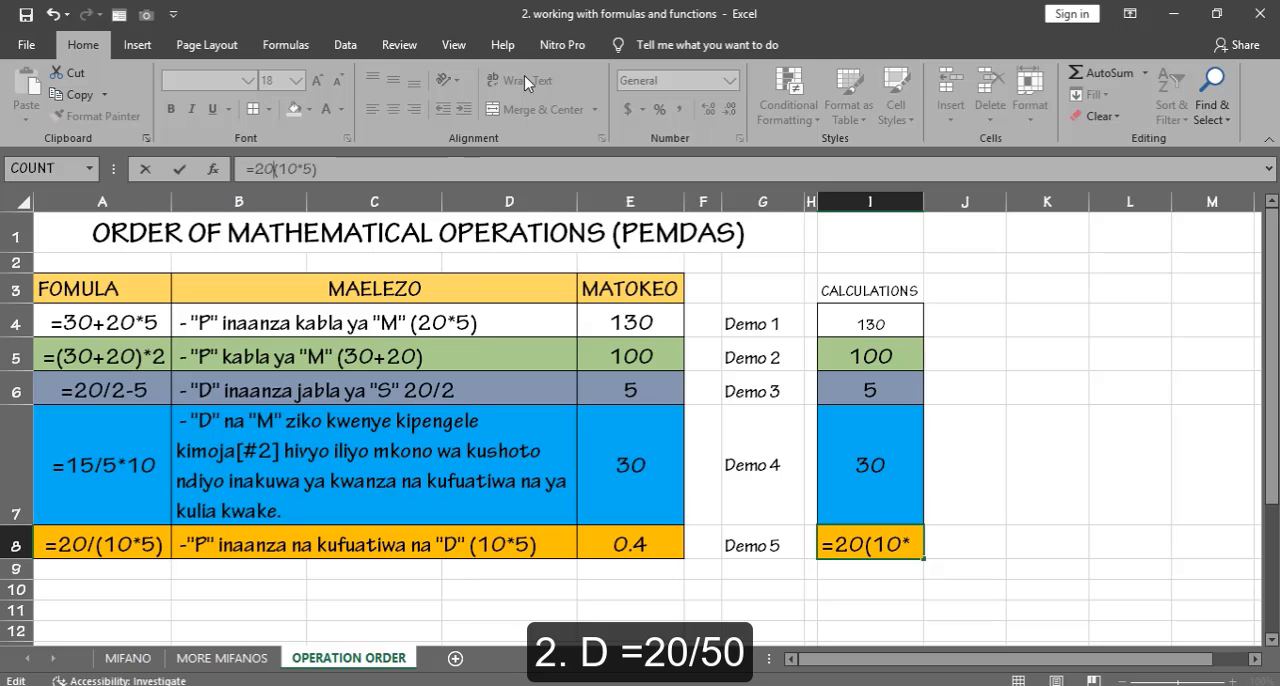
{"action": "type", "text": "/"}
{"action": "key", "text": "Return"}
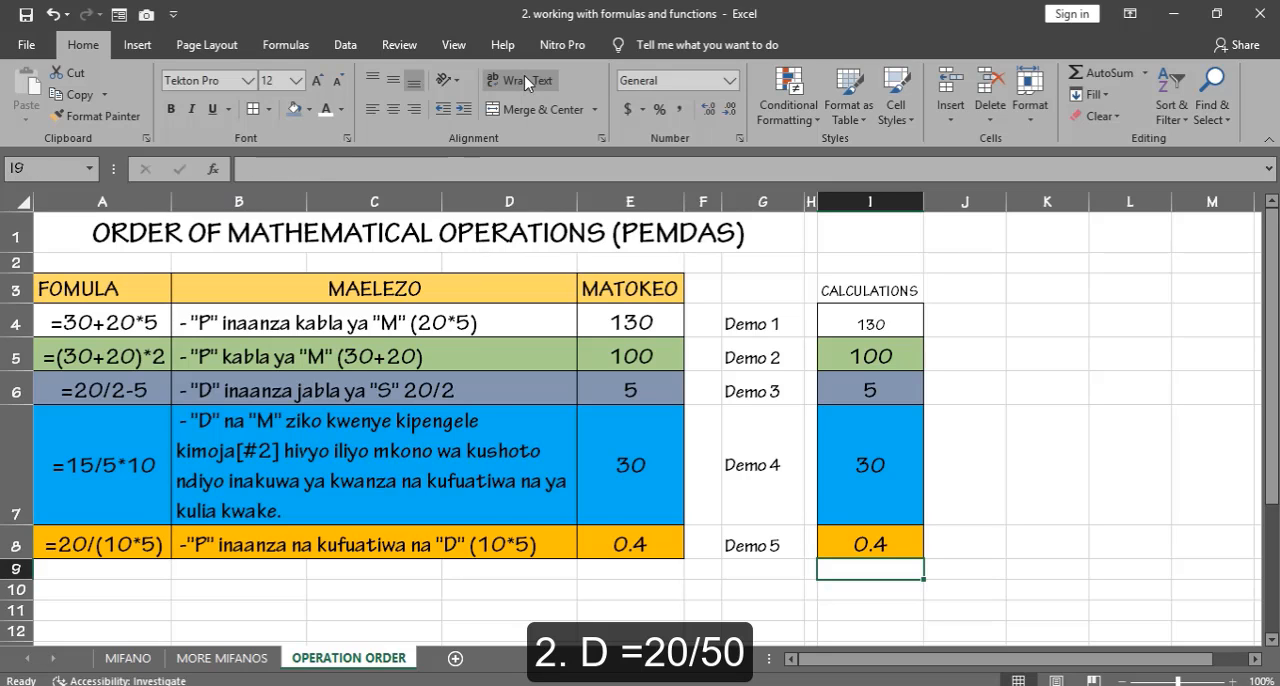
Step: Select the Demo 5 result in the MATOKEO column and minimize the workbook window
{"action": "left_click", "coordinate": [650, 540]}
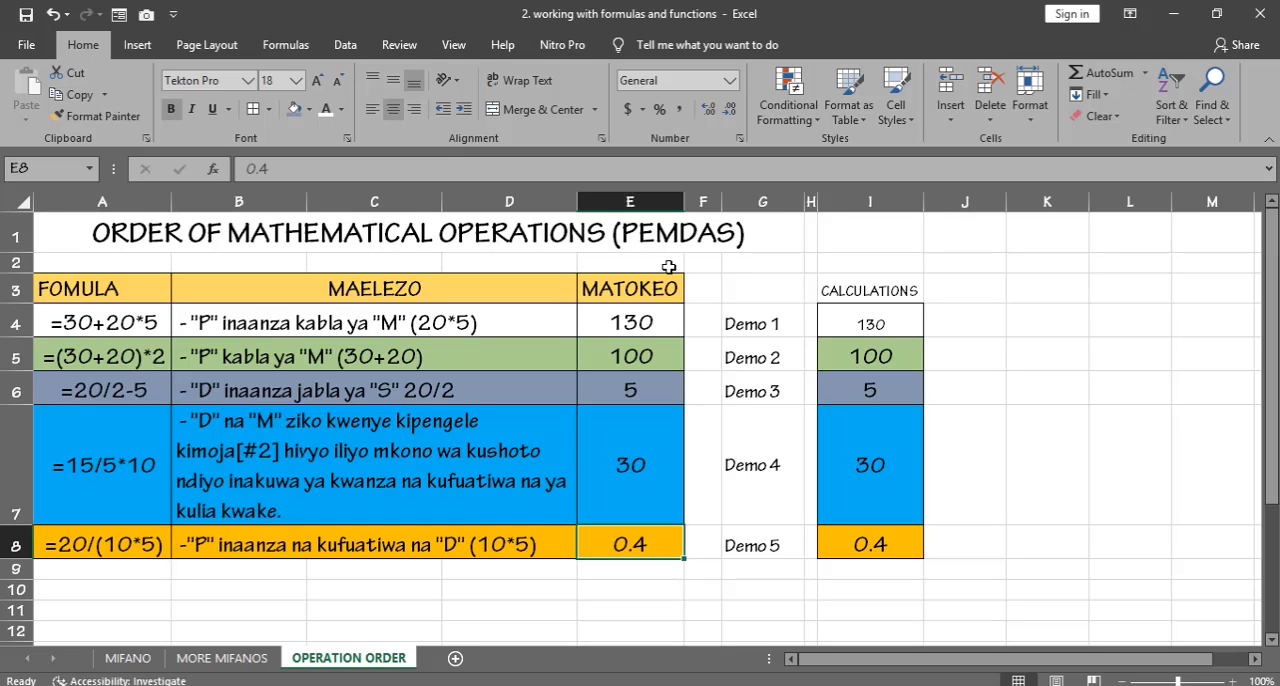
{"action": "left_click", "coordinate": [1181, 13]}
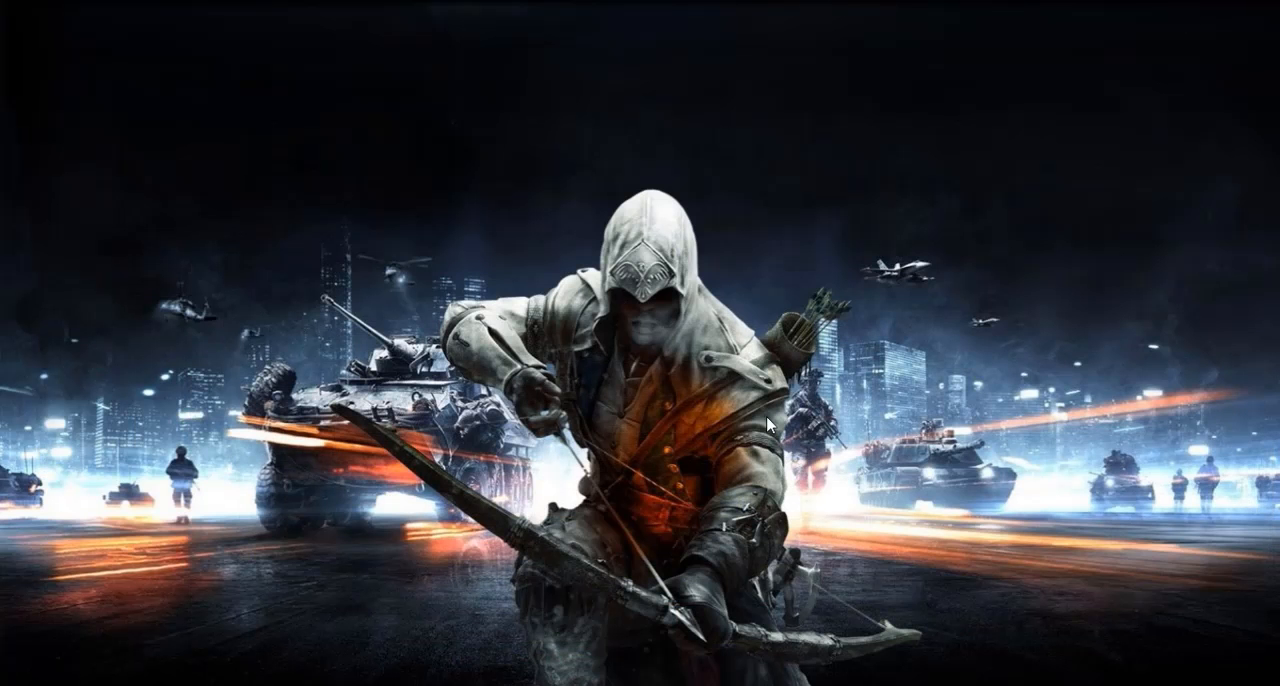